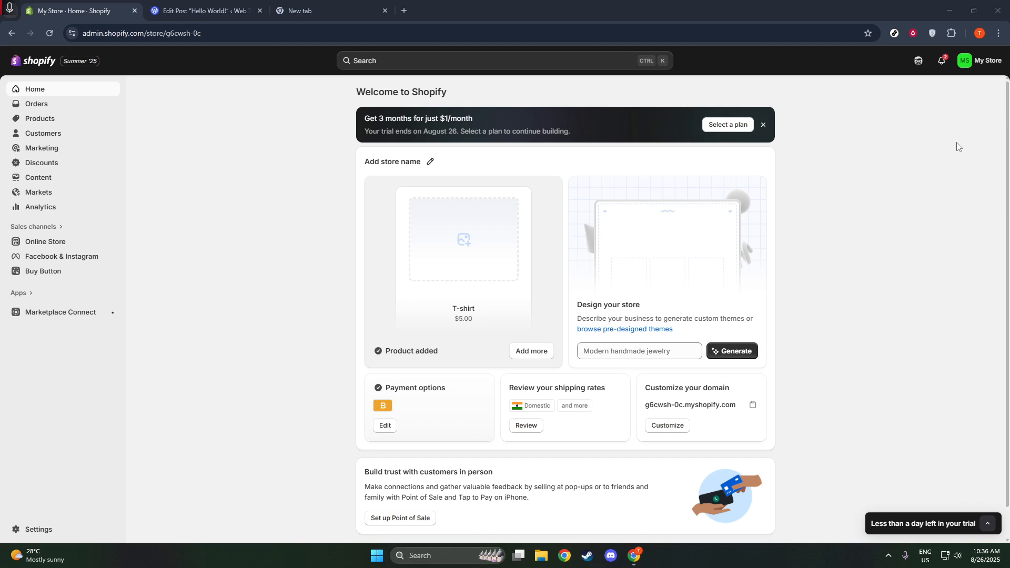
# - Start a new Product Buy Button in the Buy Button sales channel for the T-shirt product
pyautogui.click(44, 279)
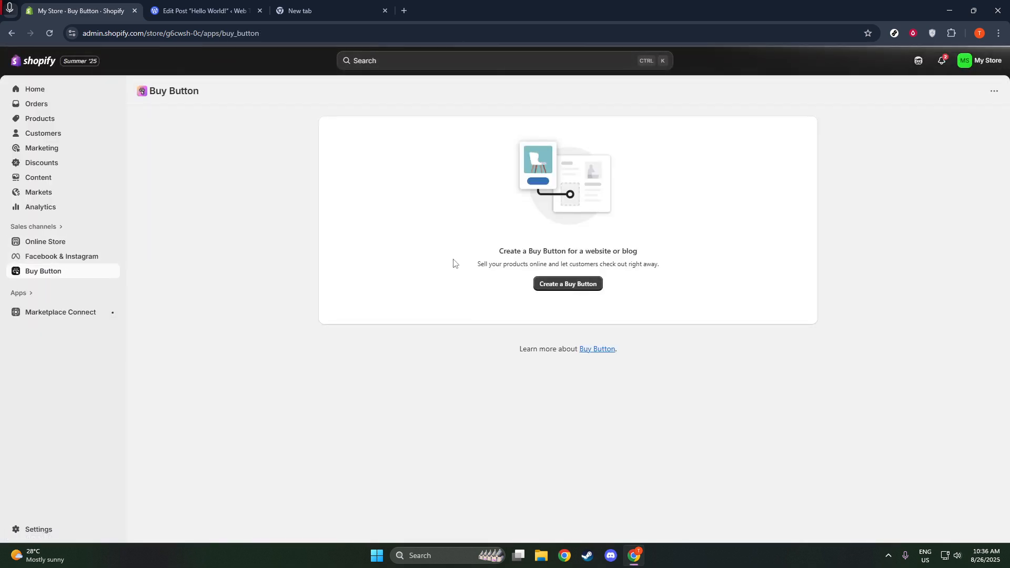
pyautogui.click(561, 285)
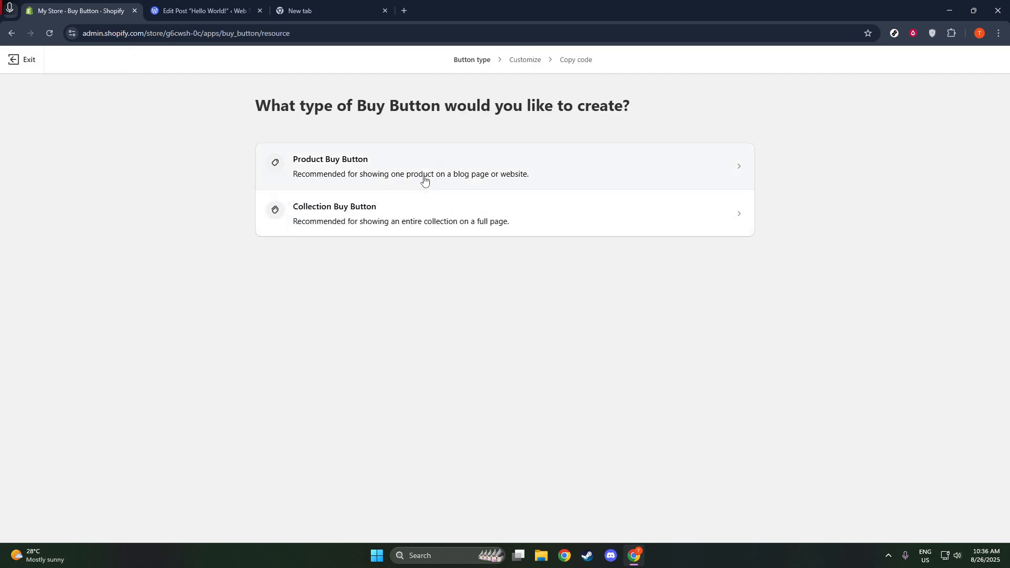
pyautogui.click(423, 178)
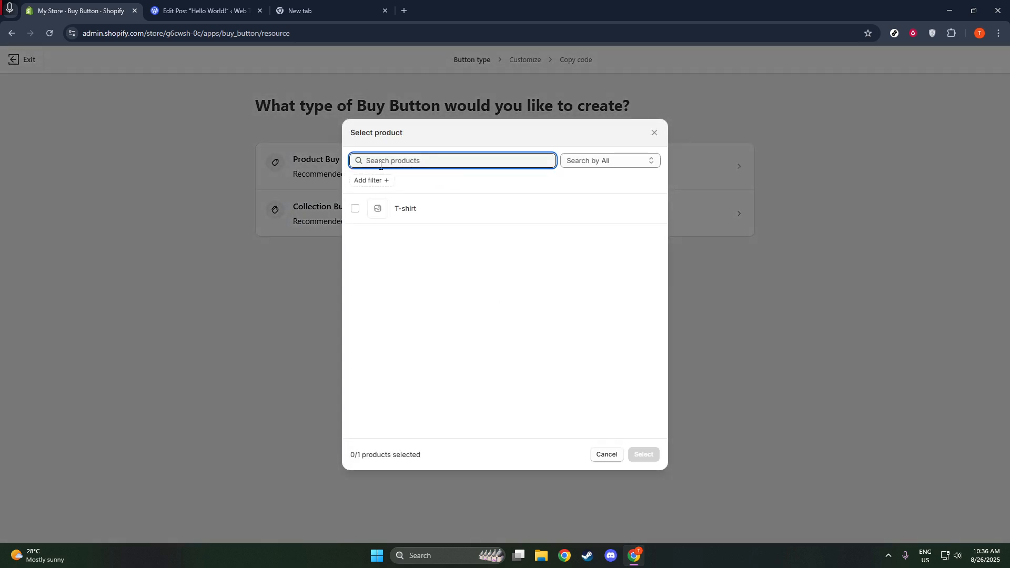
pyautogui.click(406, 211)
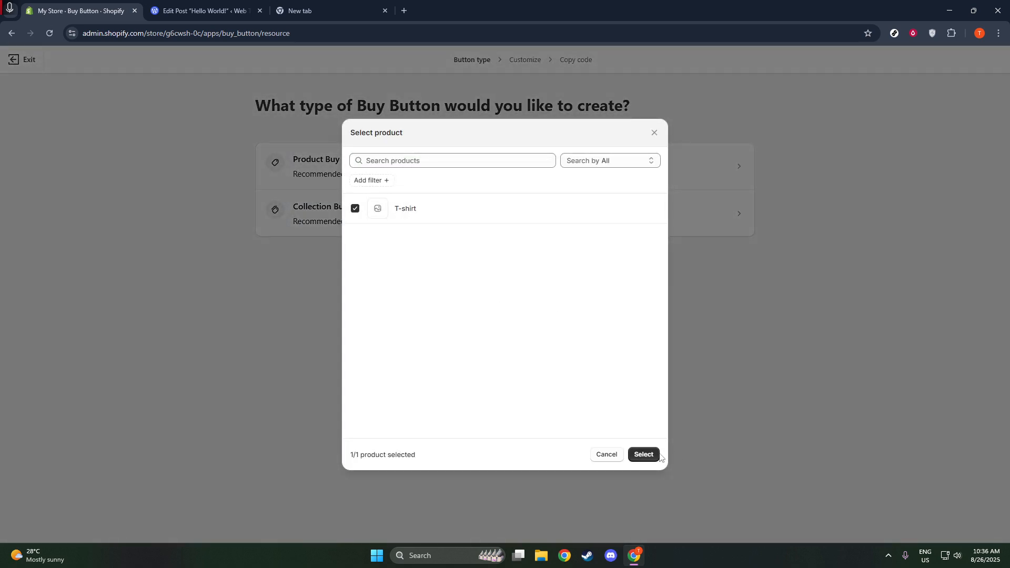
pyautogui.click(643, 454)
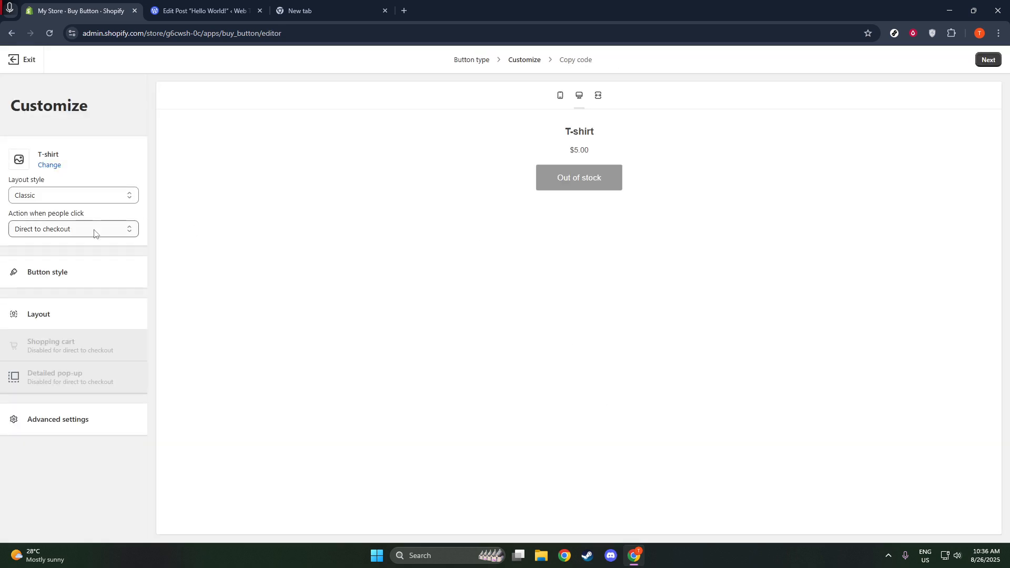
# - Set the Buy Button's background color to the bright green #50e700 in its button style
pyautogui.click(69, 279)
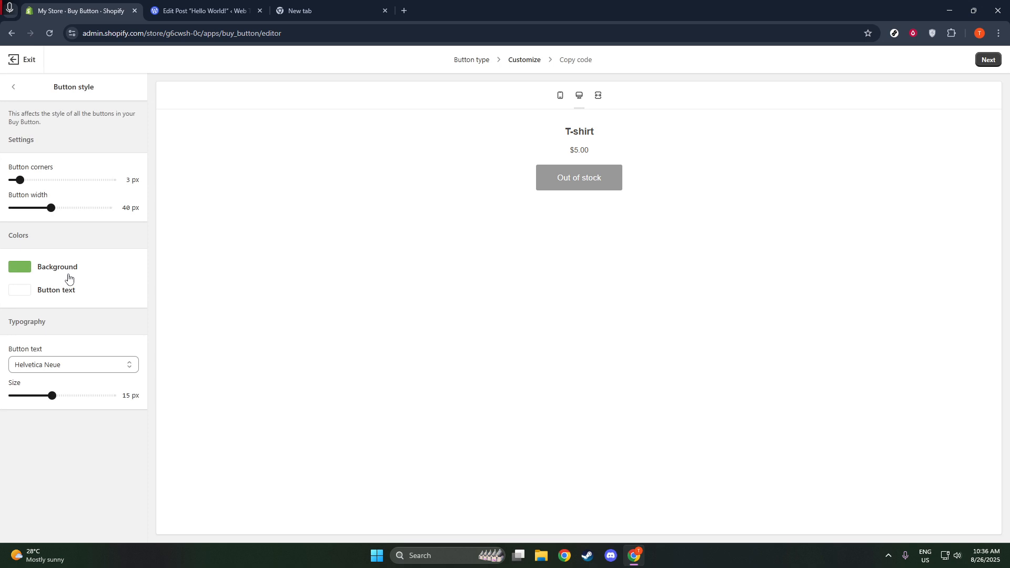
pyautogui.click(56, 273)
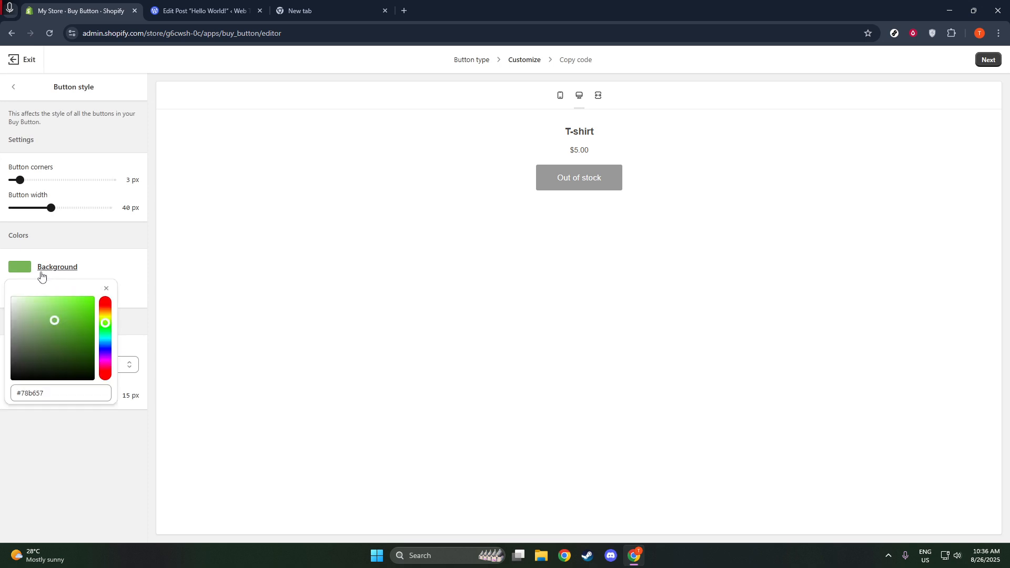
pyautogui.moveTo(68, 314); pyautogui.dragTo(94, 304)
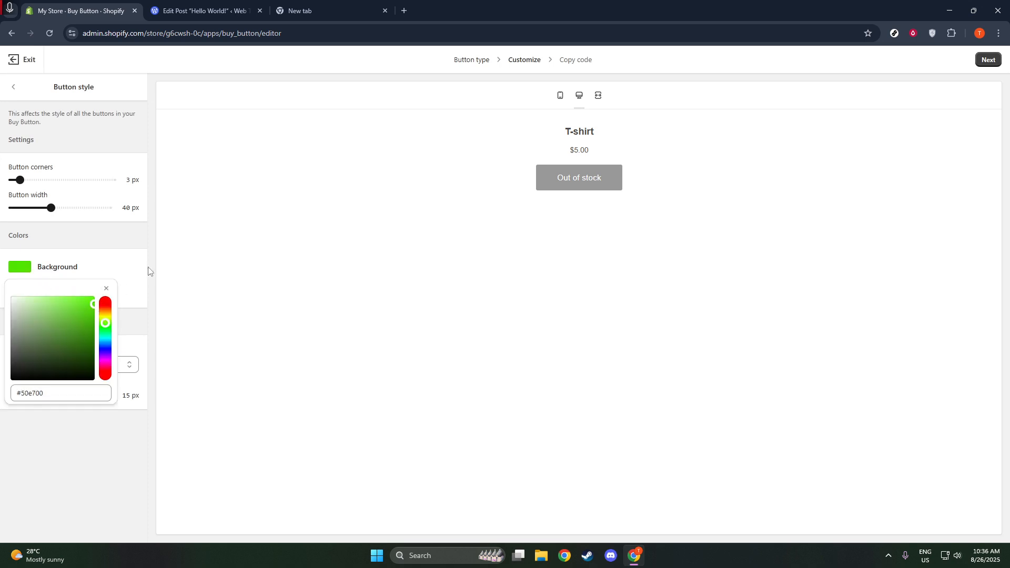
pyautogui.click(153, 251)
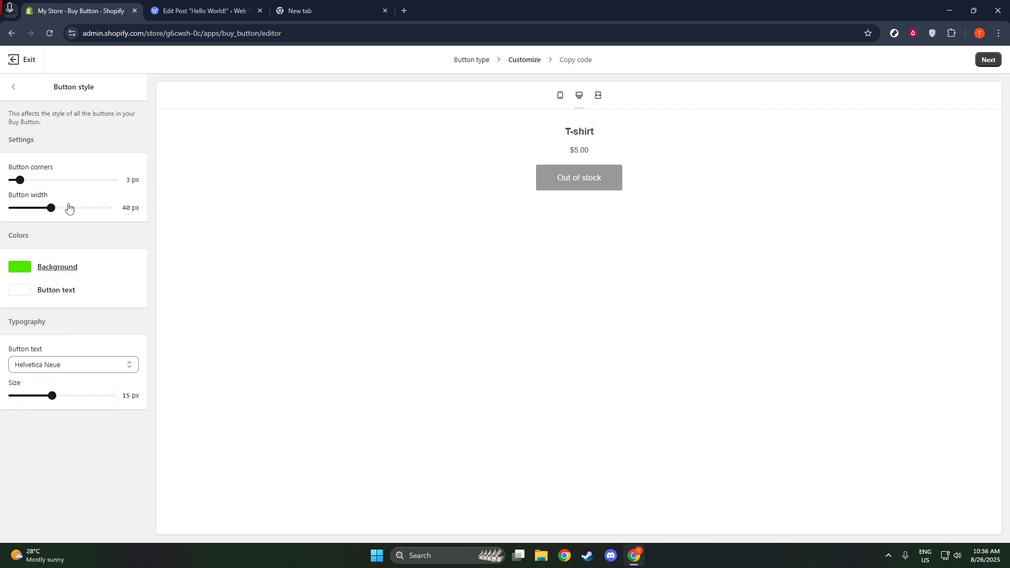
# - Set the button corners to 19 px and the button width to 34 px, and return to the customization overview
pyautogui.moveTo(19, 181); pyautogui.dragTo(59, 180)
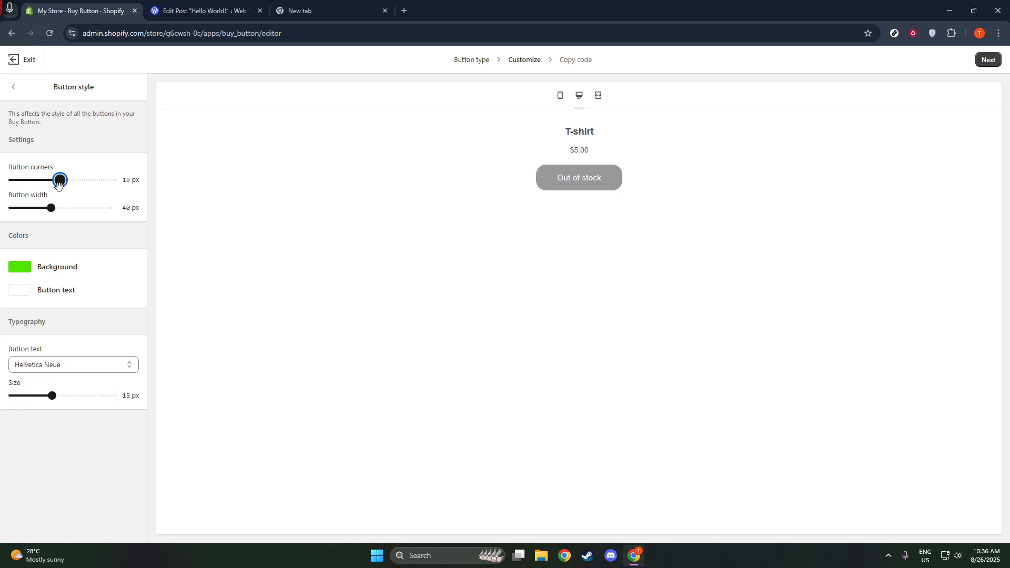
pyautogui.click(51, 208)
pyautogui.moveTo(51, 207); pyautogui.dragTo(66, 208)
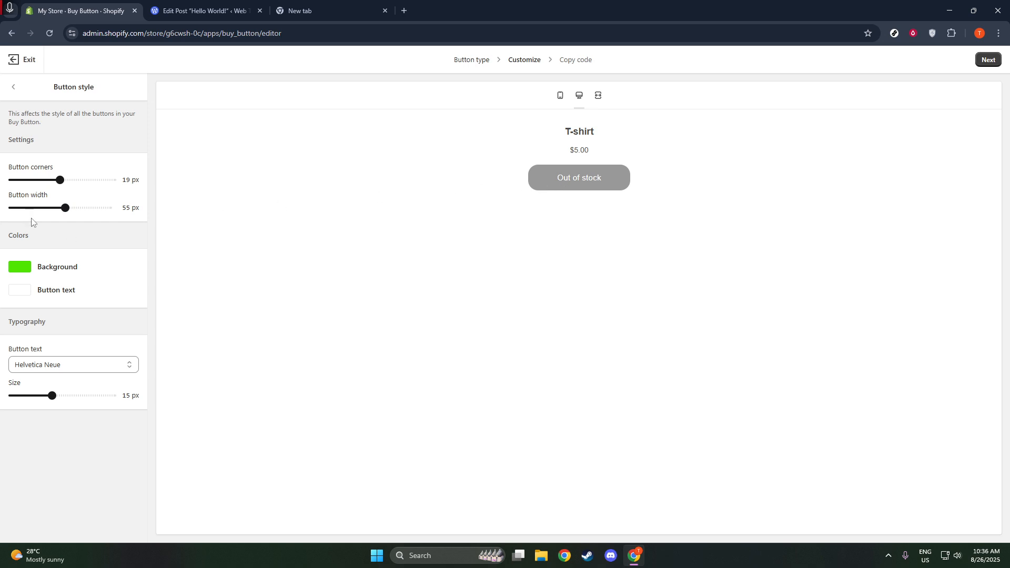
pyautogui.moveTo(70, 209); pyautogui.dragTo(46, 208)
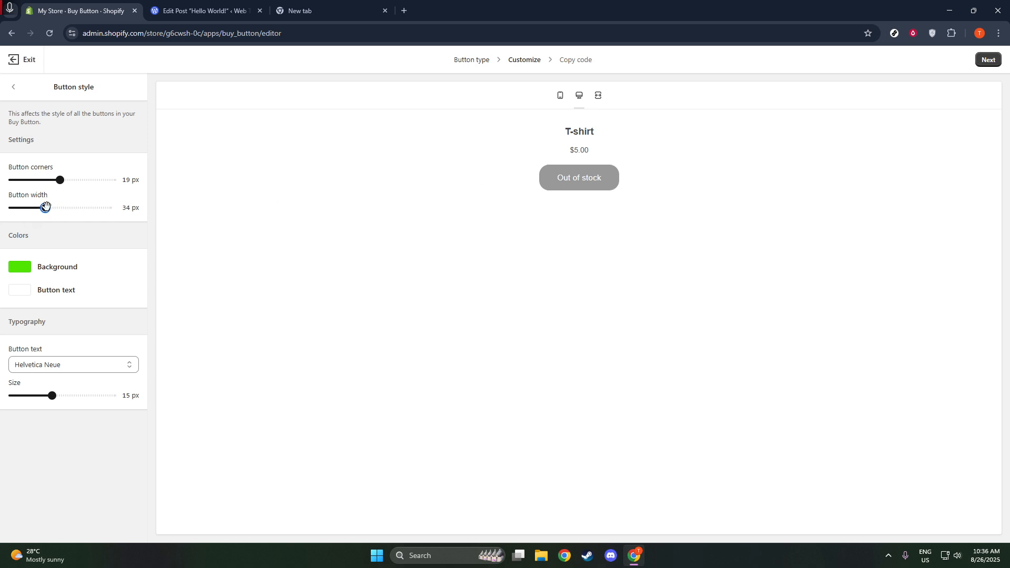
pyautogui.click(14, 88)
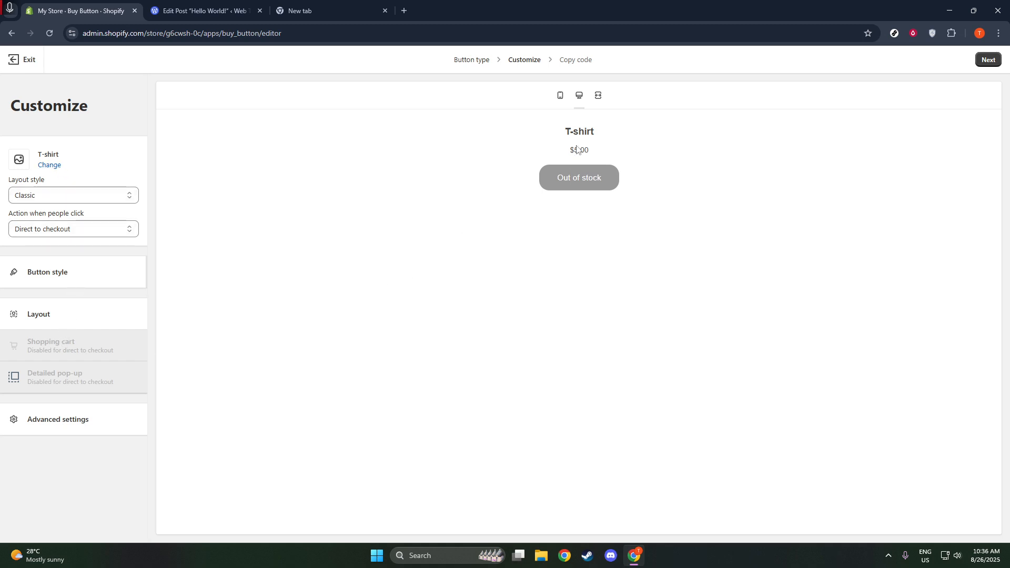
# - Check the advanced checkout behaviour options, and copy the Buy Button's embed code
pyautogui.click(104, 424)
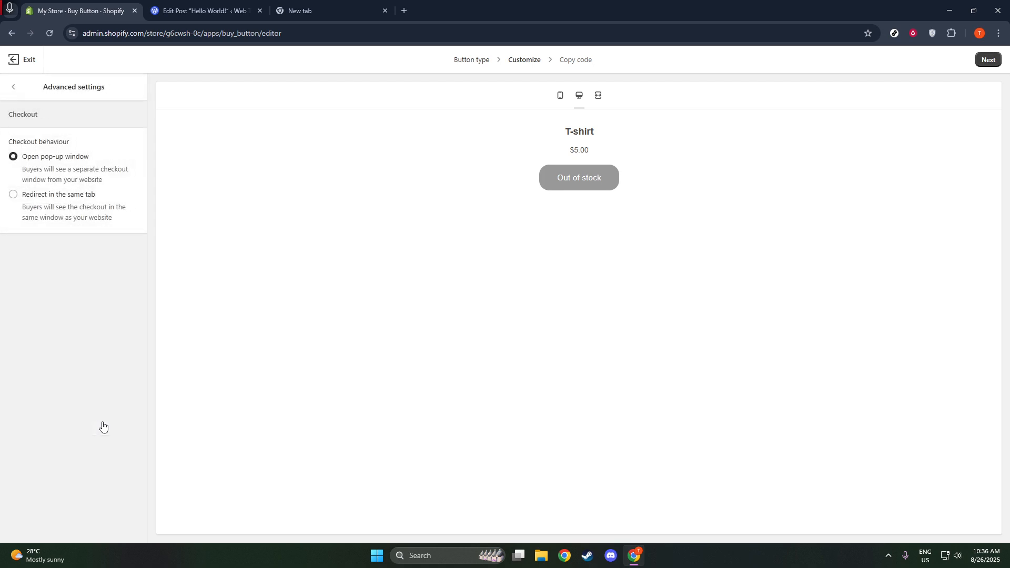
pyautogui.click(14, 87)
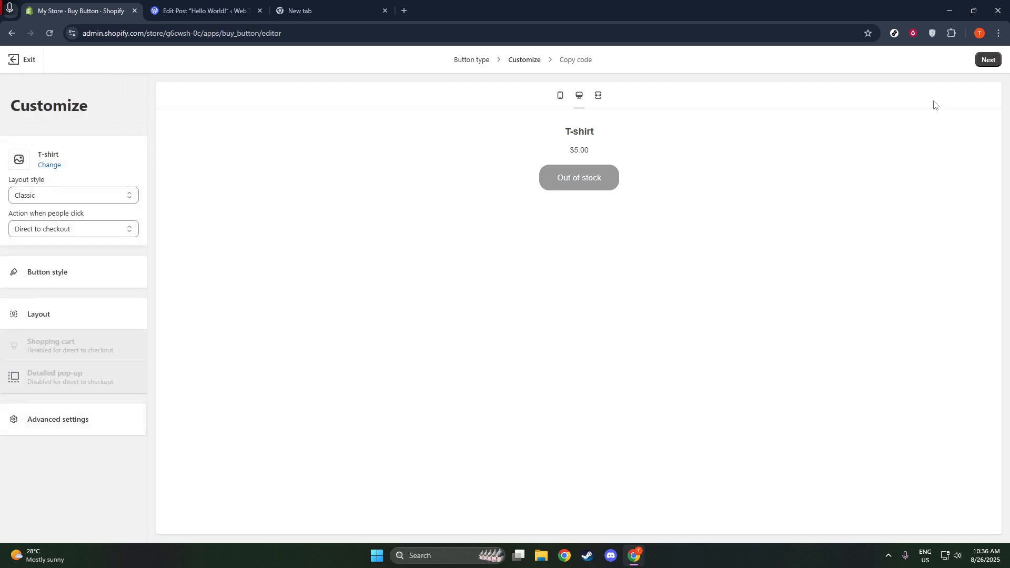
pyautogui.click(987, 59)
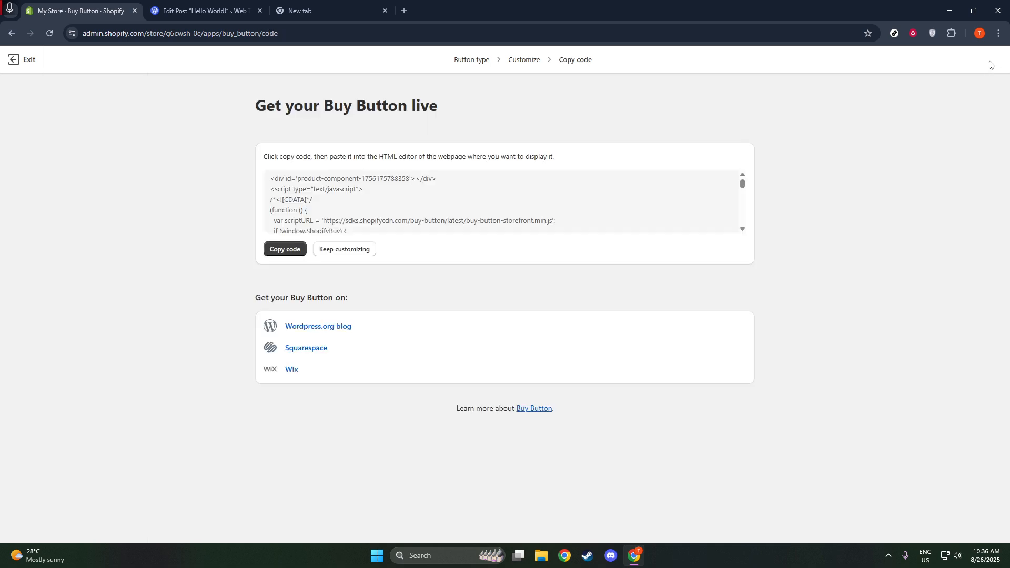
pyautogui.click(273, 253)
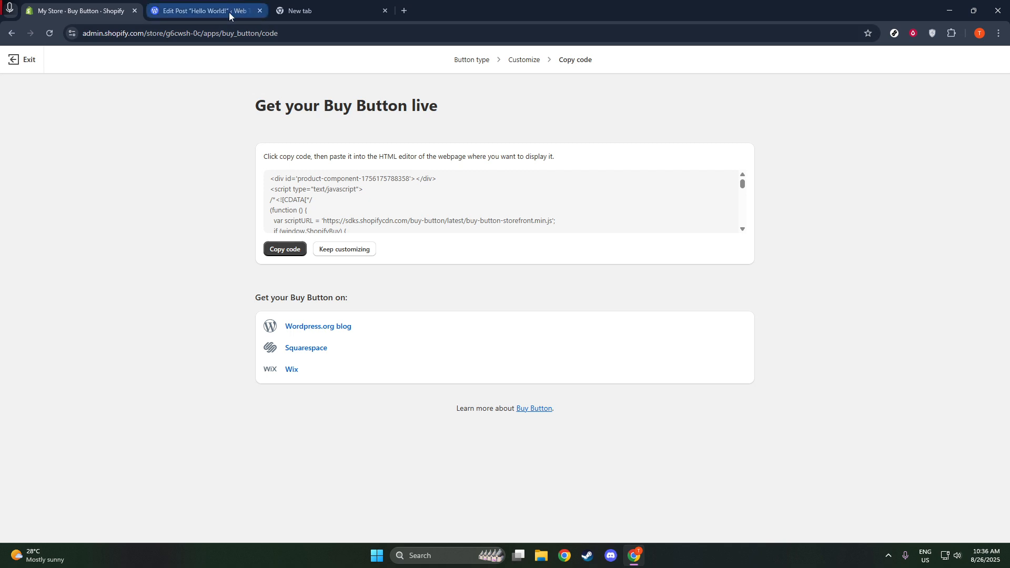
# - Switch to the WordPress "Hello World!" post and paste the embed code into a new Custom HTML block below the text
pyautogui.moveTo(228, 12)
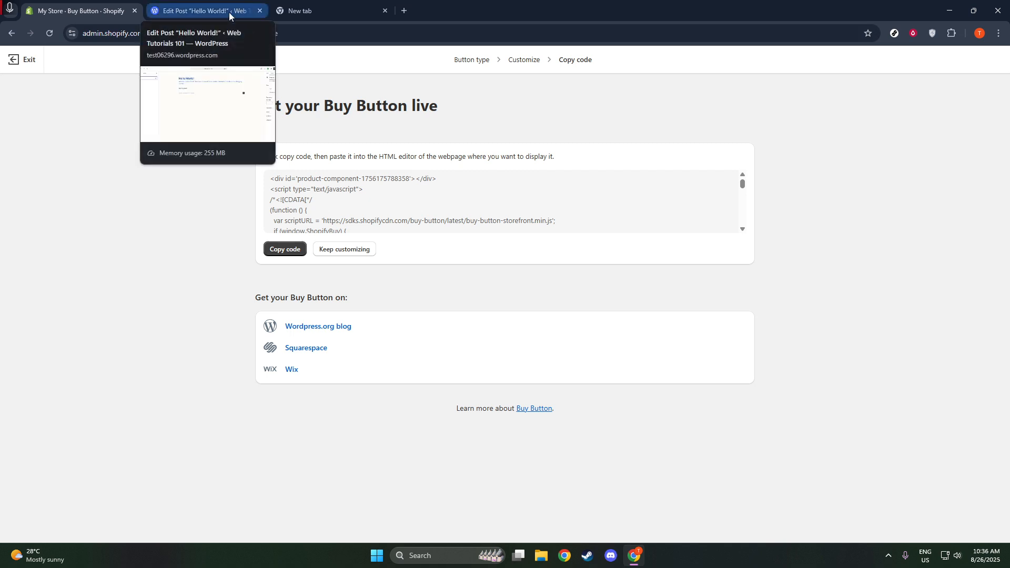
pyautogui.click(228, 11)
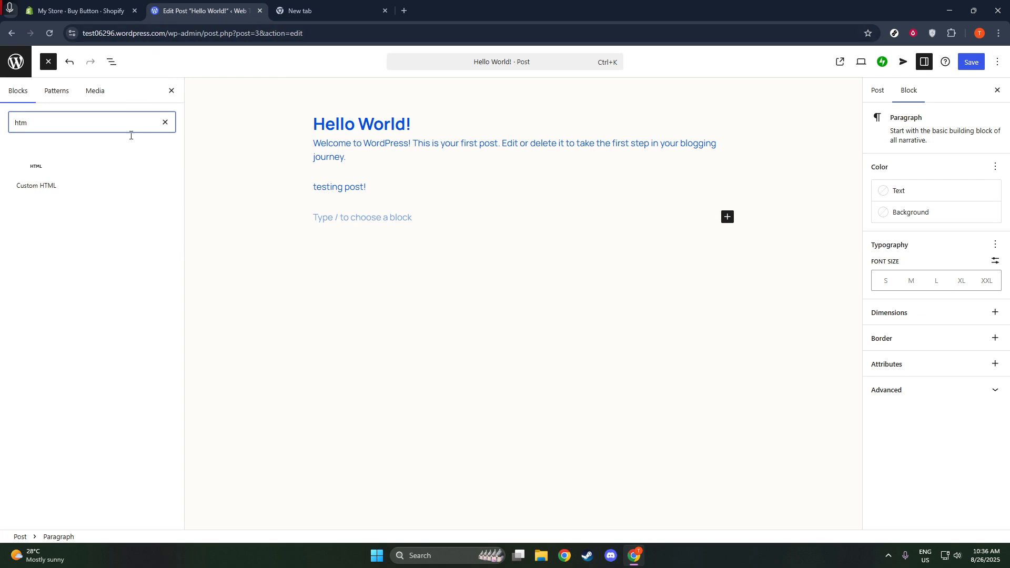
pyautogui.click(36, 168)
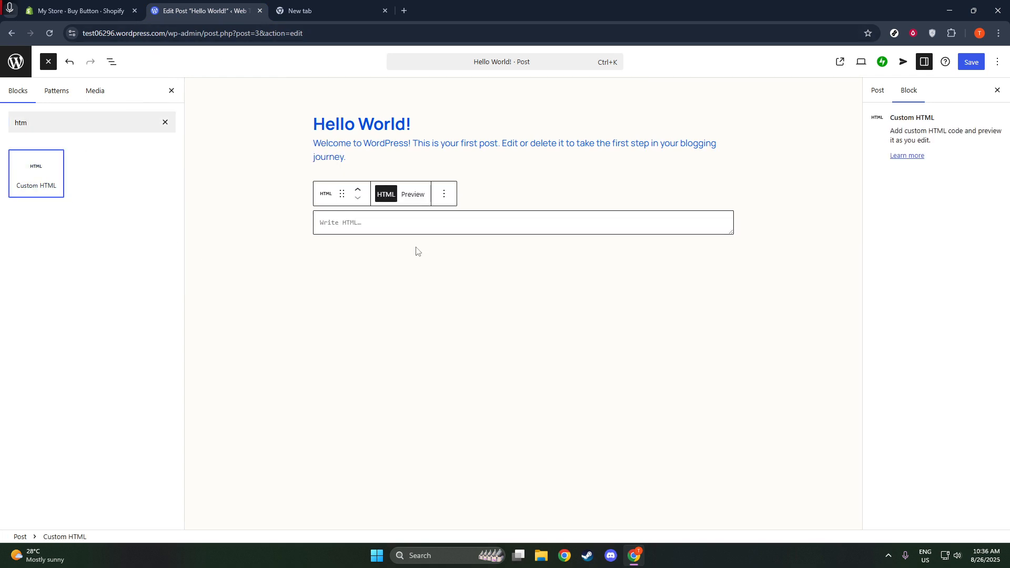
pyautogui.click(398, 222)
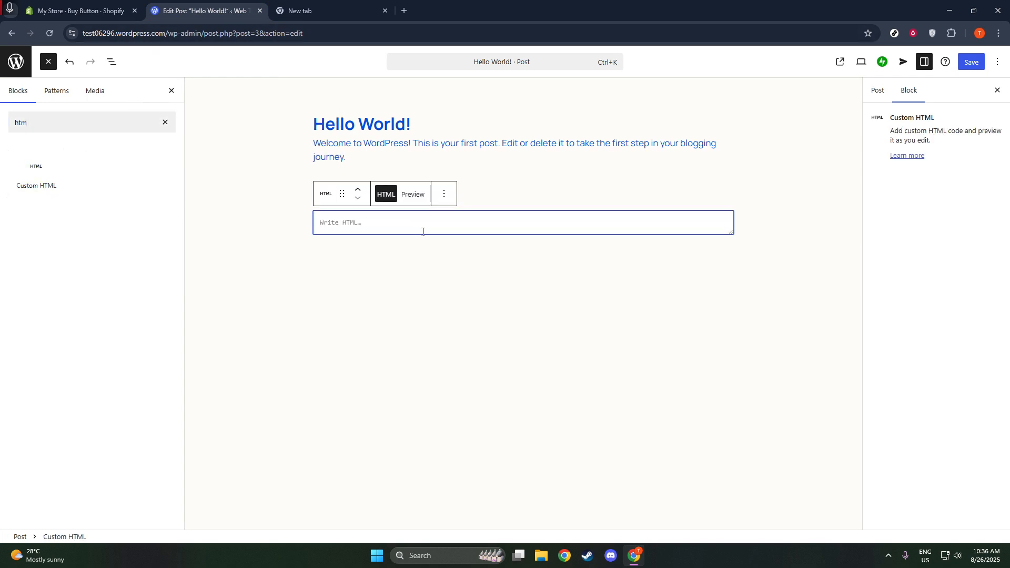
pyautogui.hotkey('ctrl', 'v')
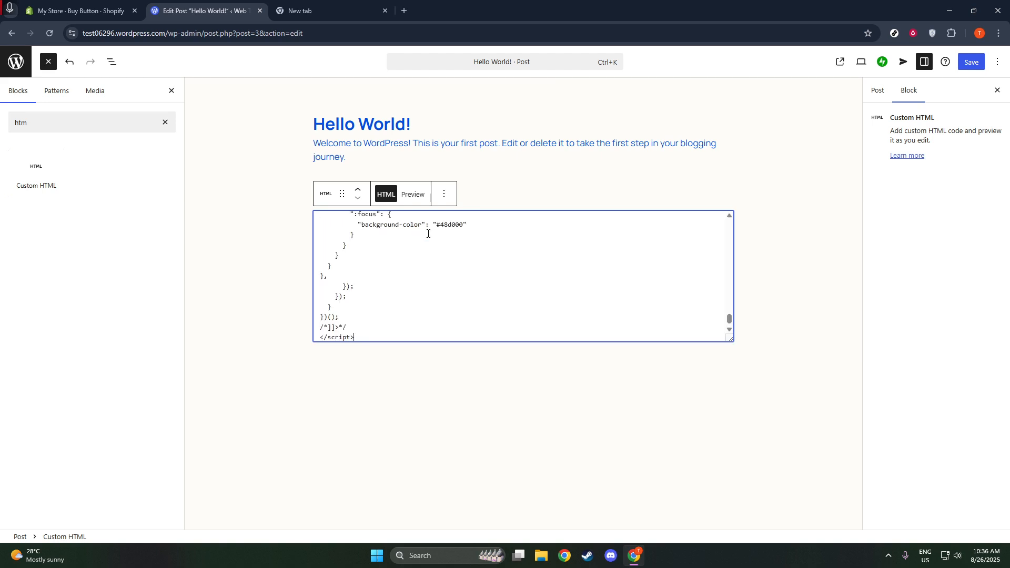
pyautogui.click(777, 338)
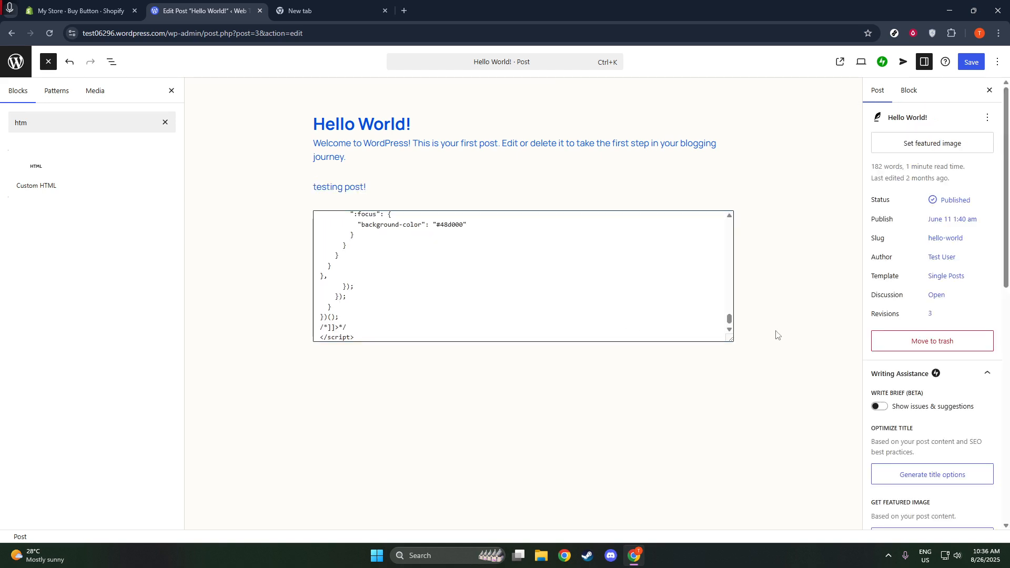
pyautogui.click(673, 328)
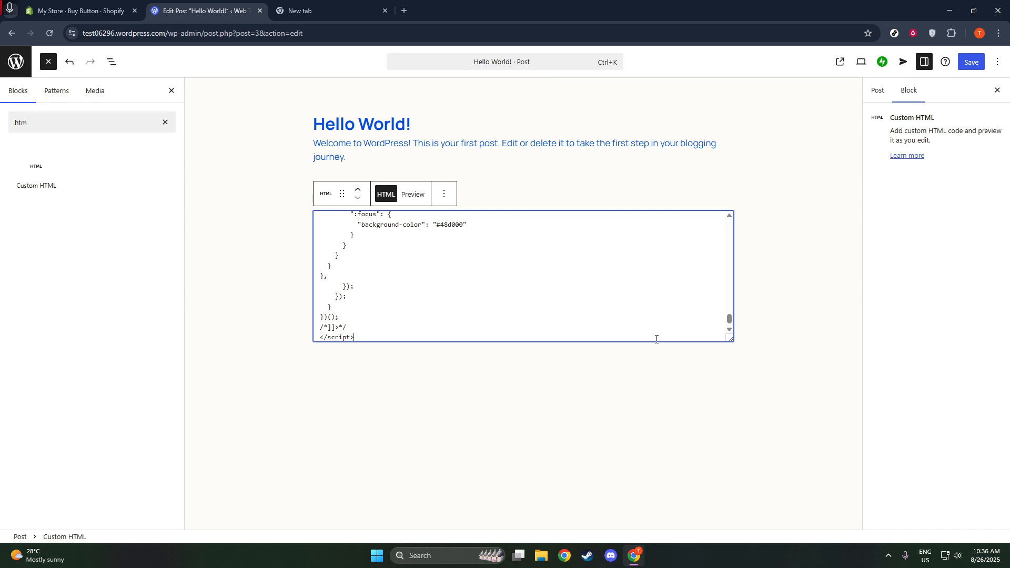
# - Preview the Custom HTML block's rendered Buy Button and hide the block settings
pyautogui.click(412, 196)
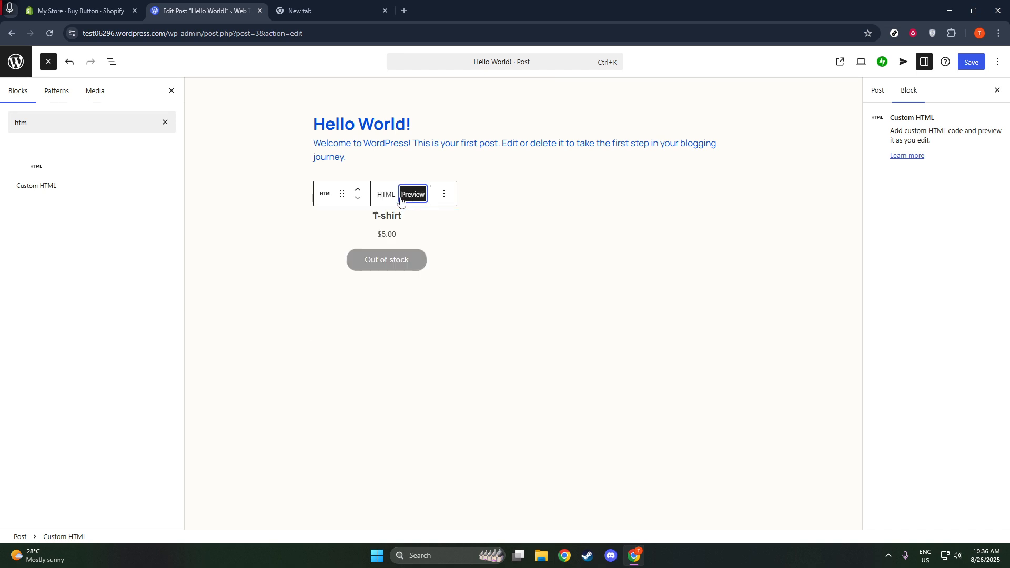
pyautogui.click(386, 194)
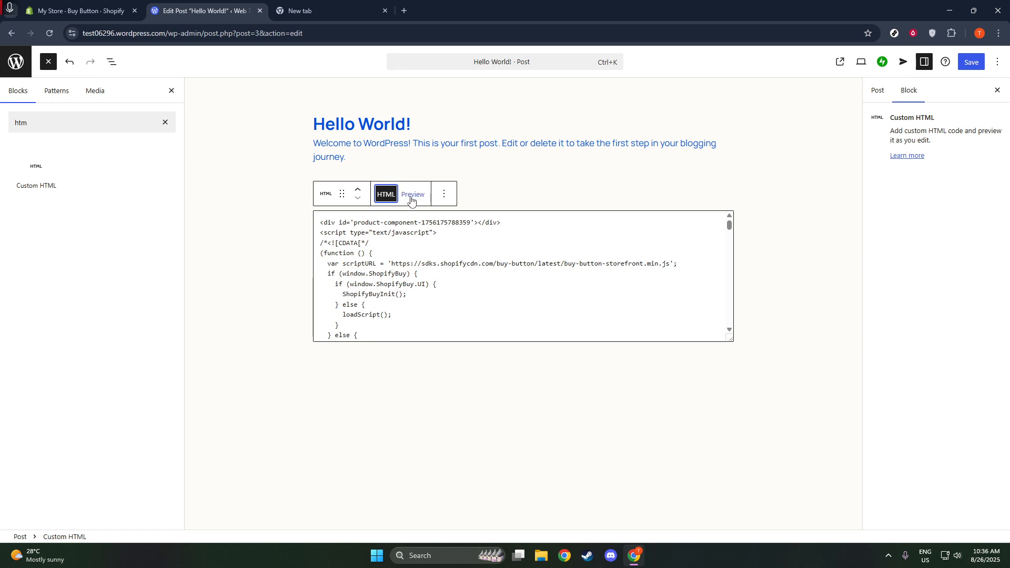
pyautogui.click(411, 196)
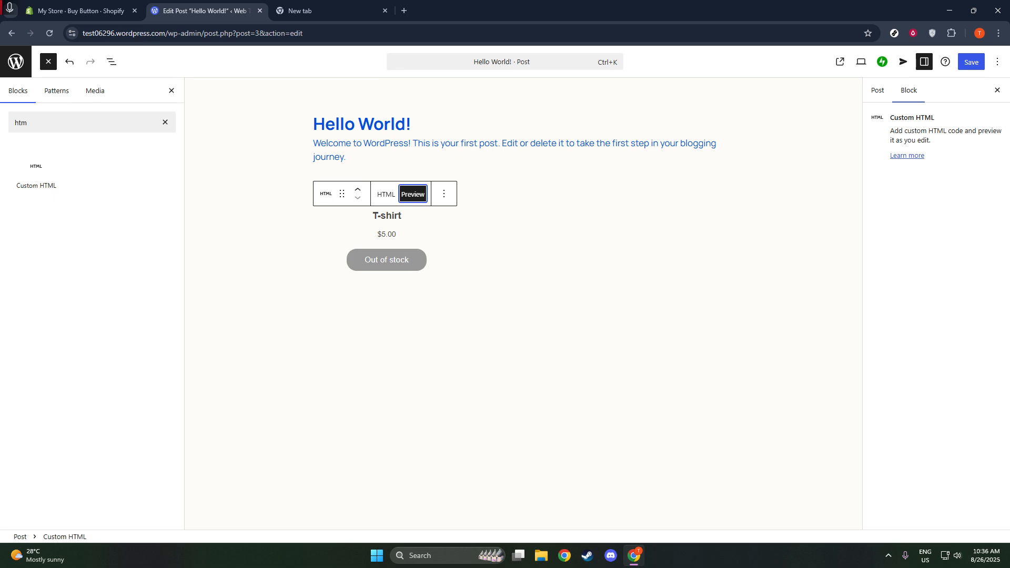
pyautogui.click(997, 90)
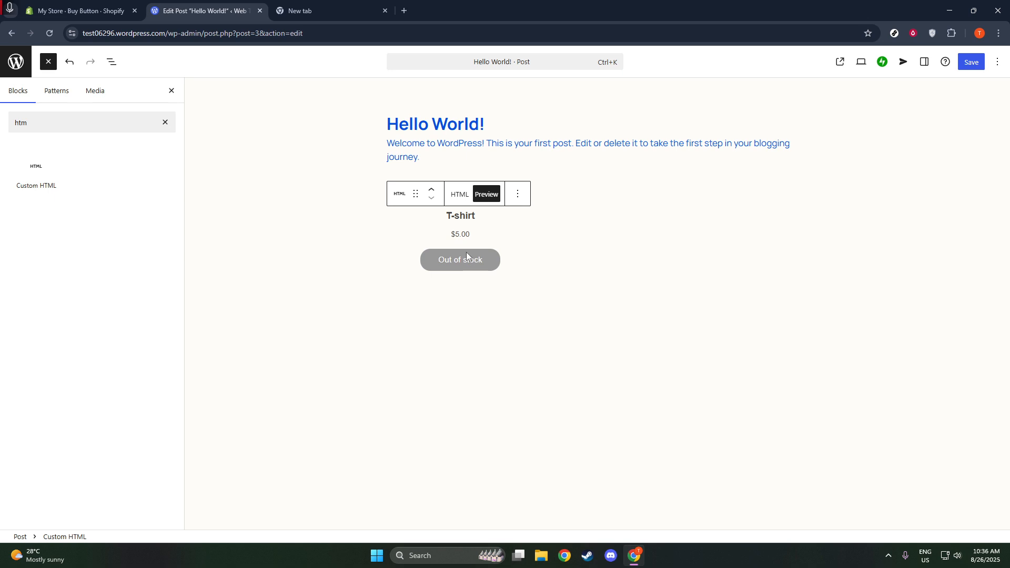
pyautogui.click(398, 195)
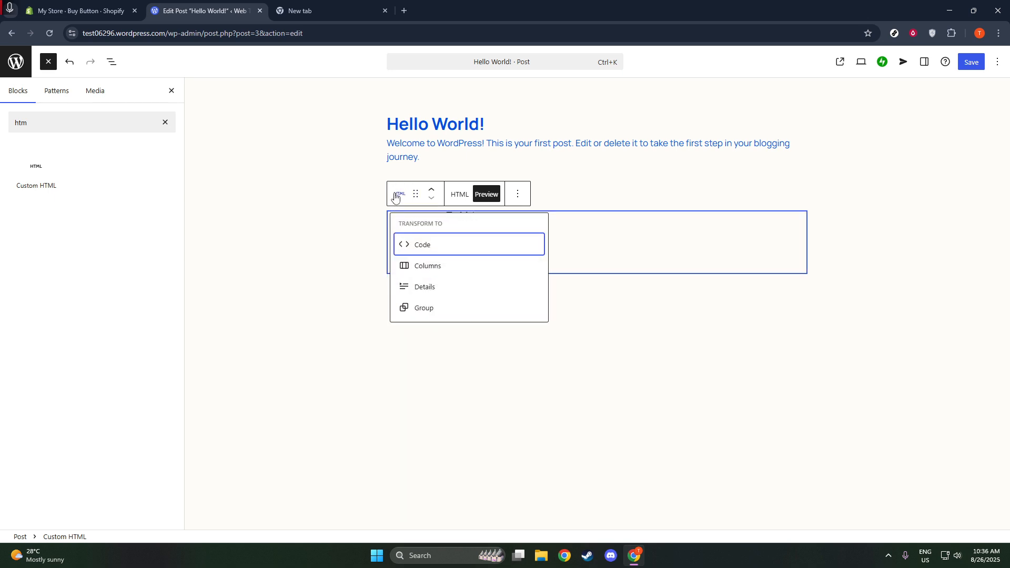
pyautogui.click(415, 194)
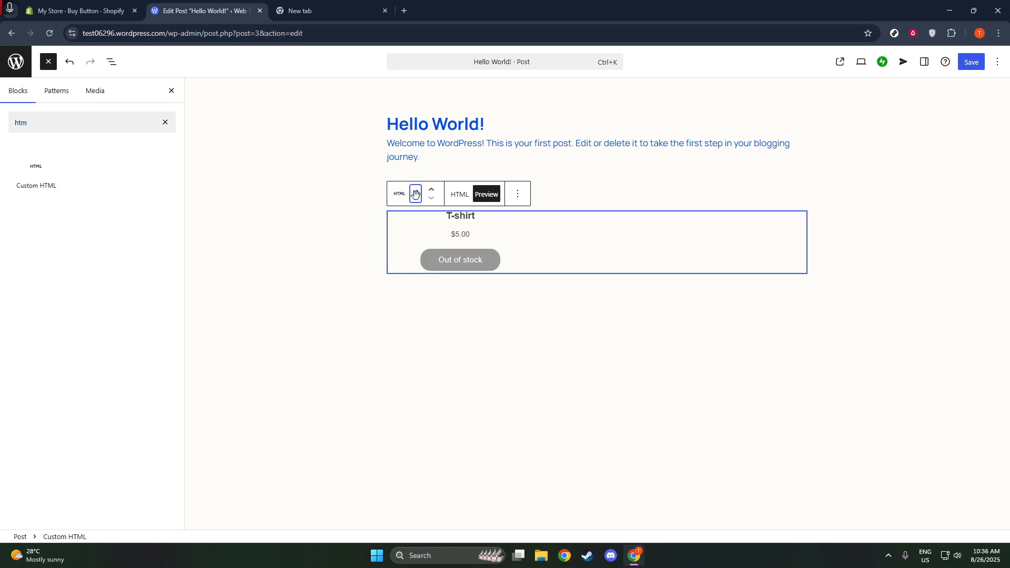
pyautogui.click(806, 243)
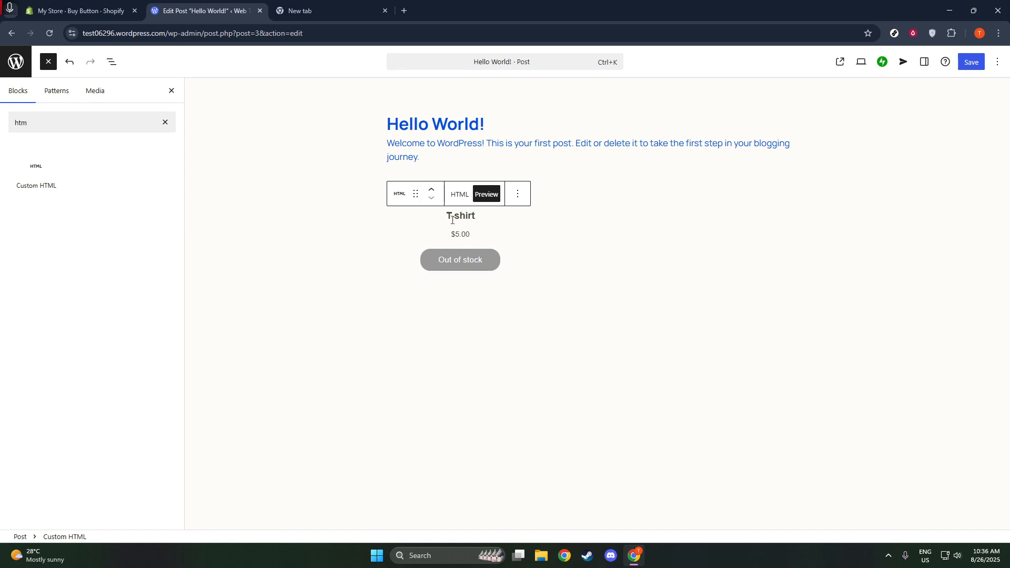
pyautogui.moveTo(415, 195); pyautogui.dragTo(561, 205)
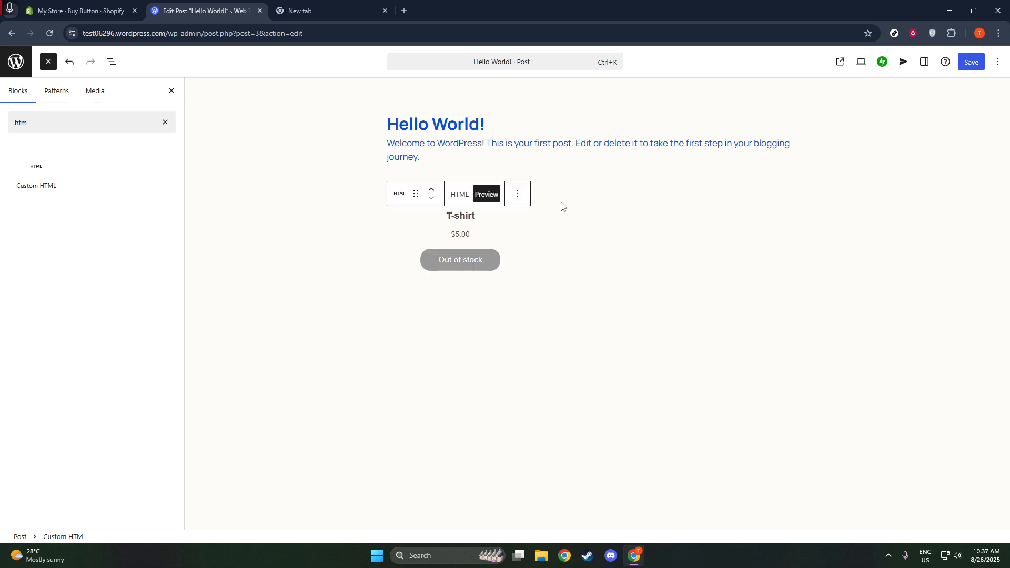
pyautogui.click(520, 197)
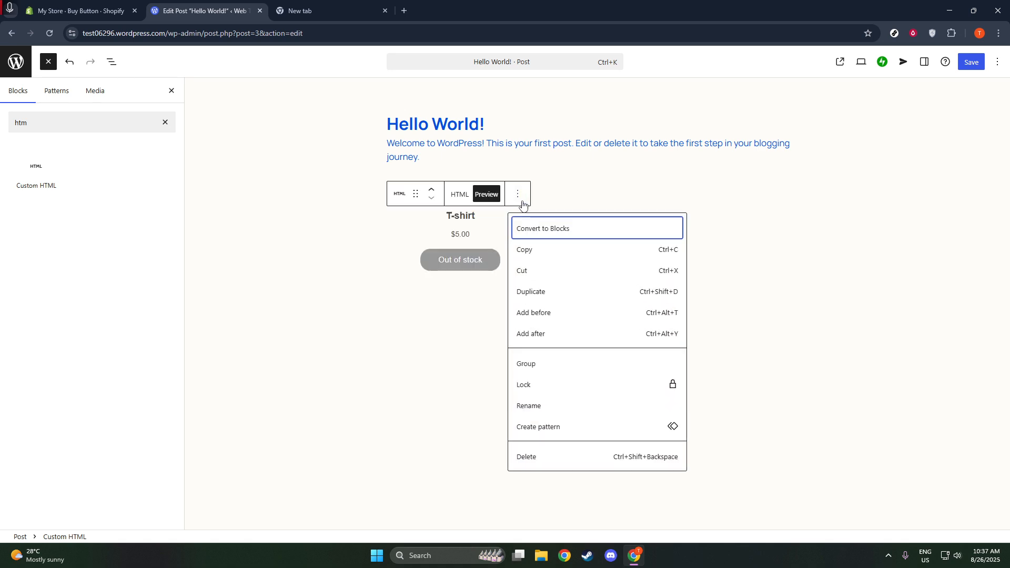
# - Deselect the Custom HTML block and save the updated post
pyautogui.click(345, 283)
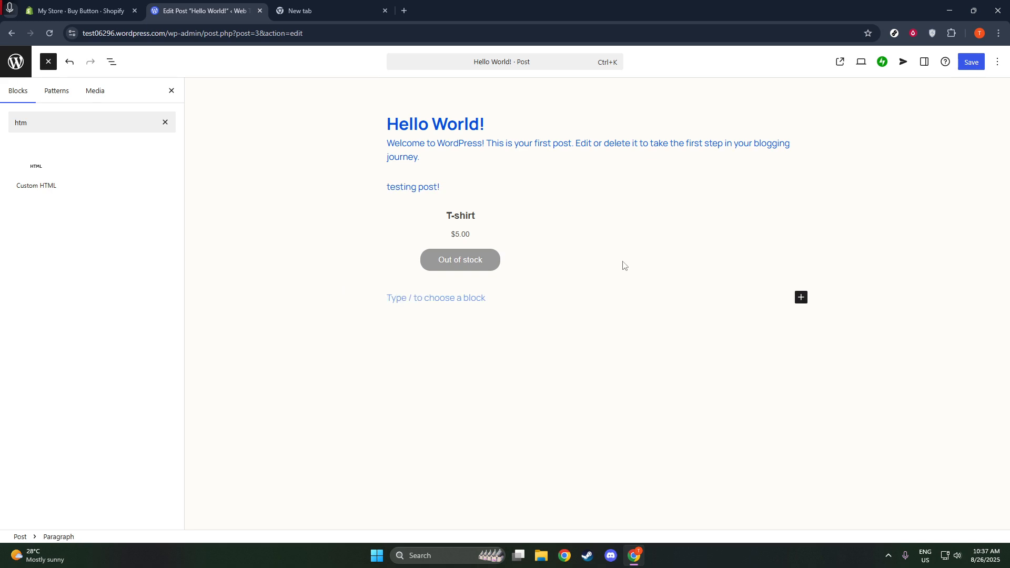
pyautogui.click(970, 62)
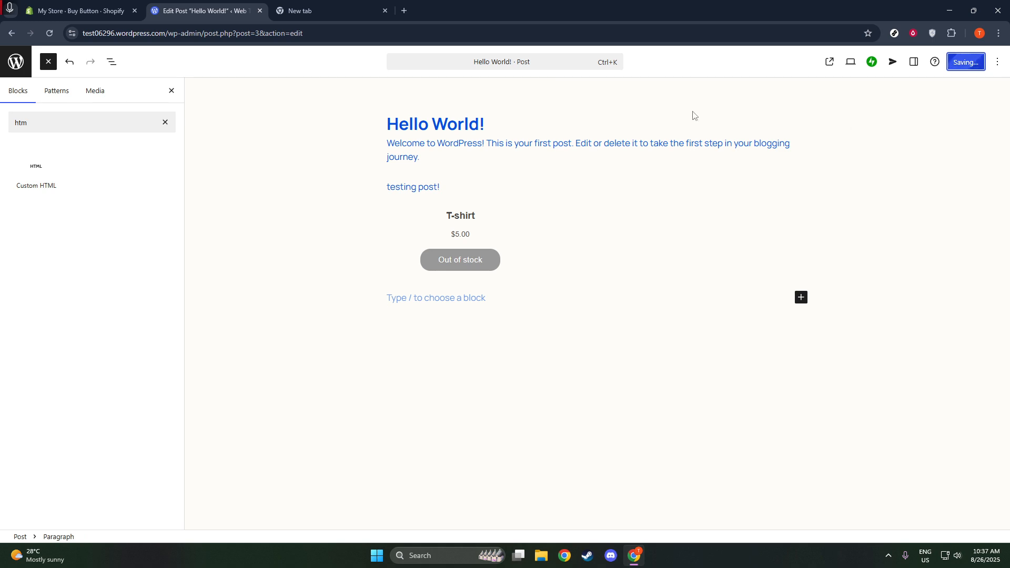